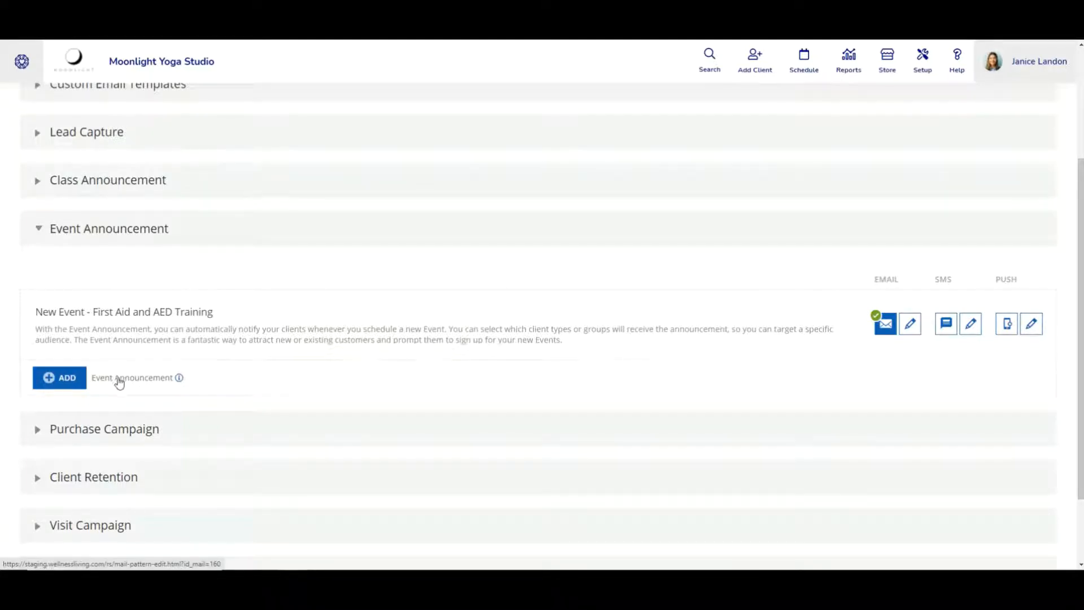
Add a new Event Announcement template, enter its name and description, and reach the 1-hour send rule
left_click(66, 385)
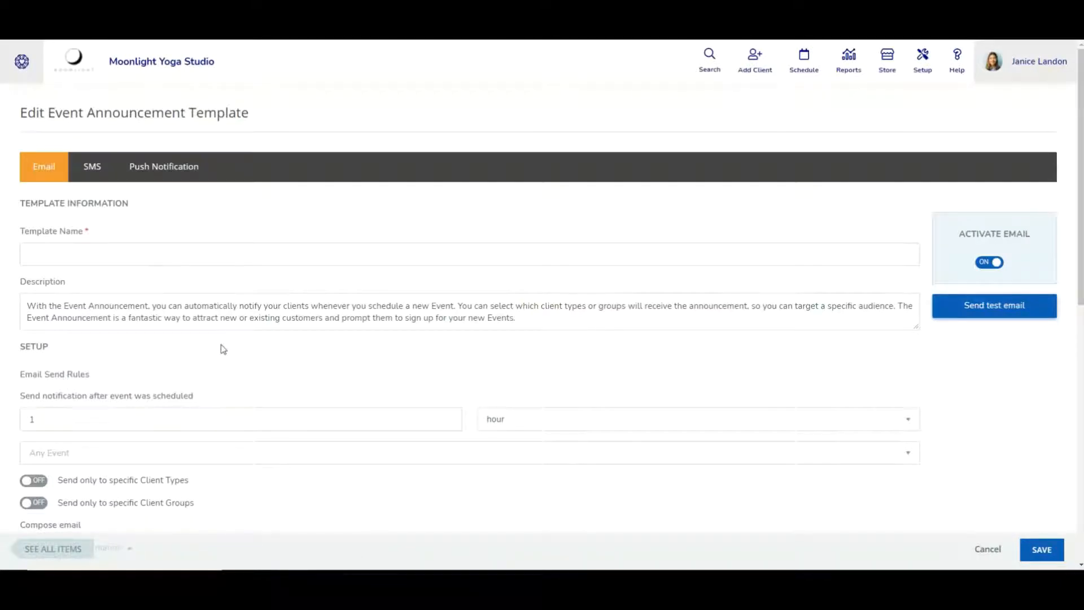
left_click(130, 258)
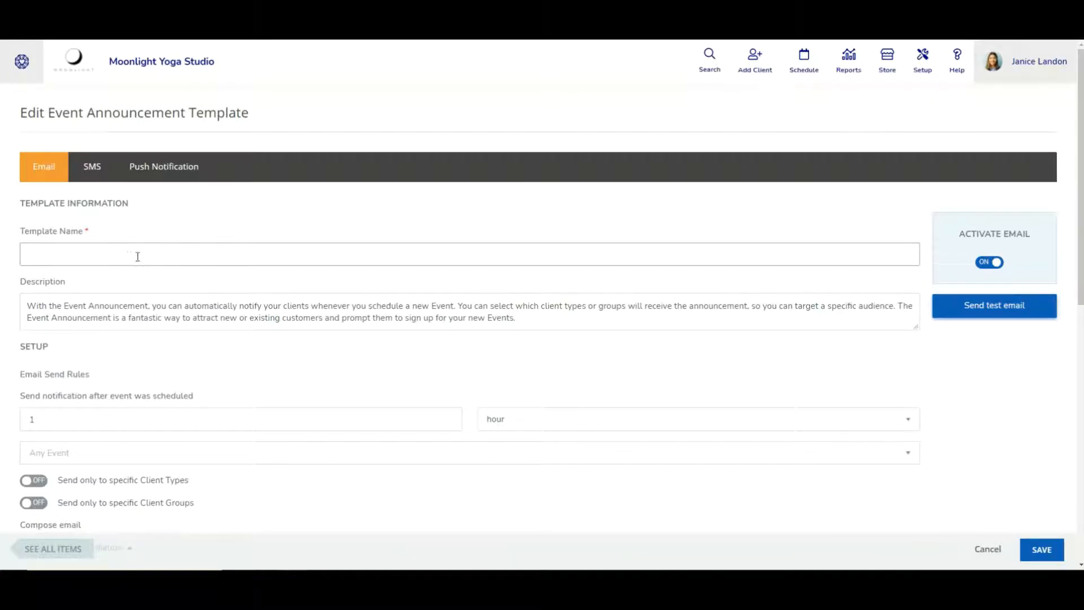
left_click(113, 305)
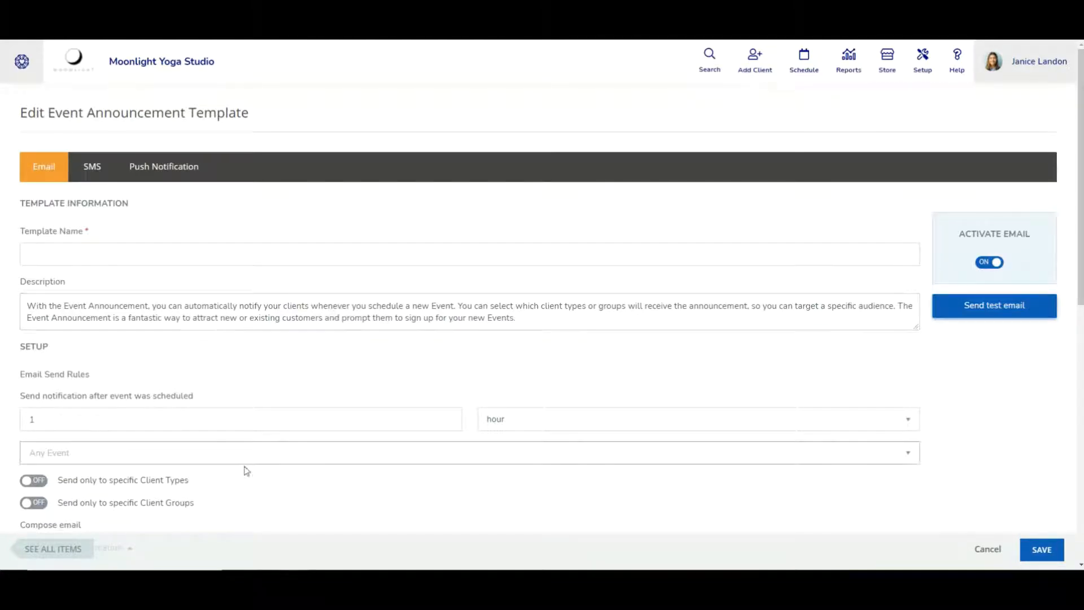
scroll(248, 446, "down", 3)
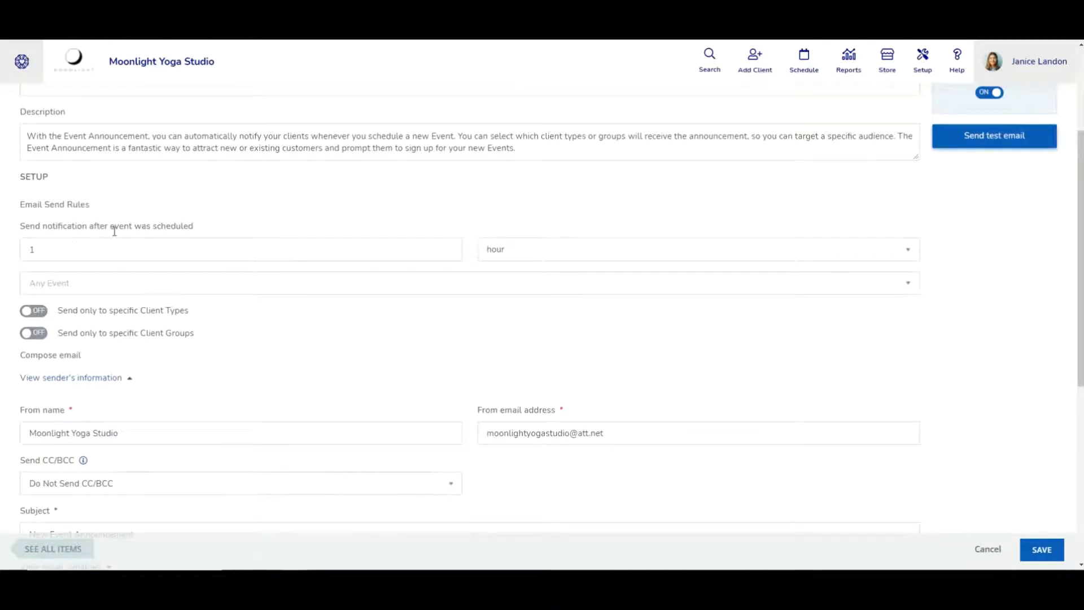
left_click(351, 252)
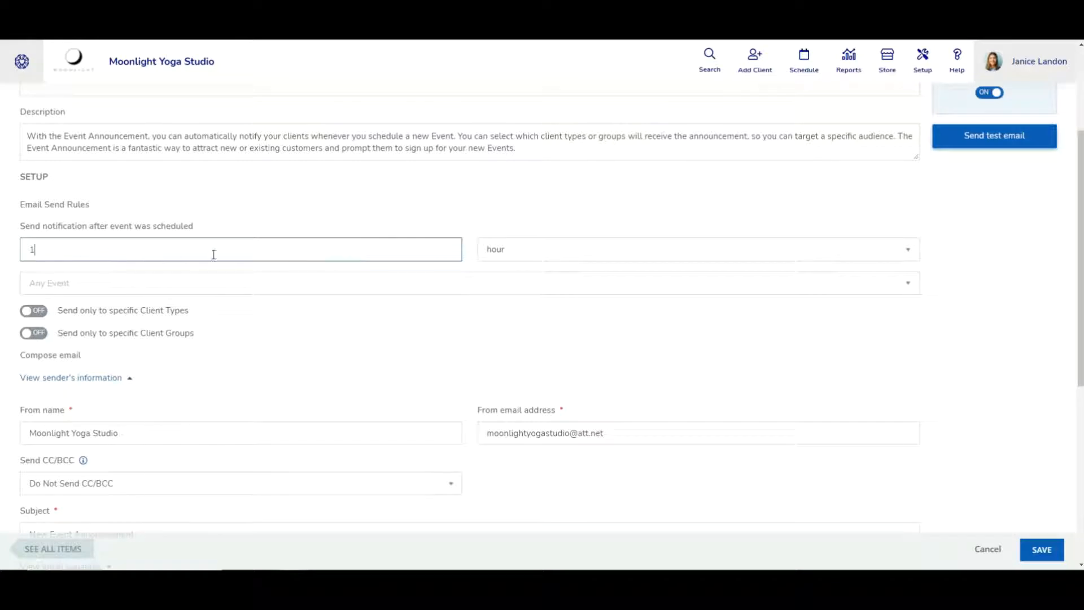
Keep the 1-hour delay and set the event to Nutrition/Cleansing Workshop (Members Only)
left_click(621, 258)
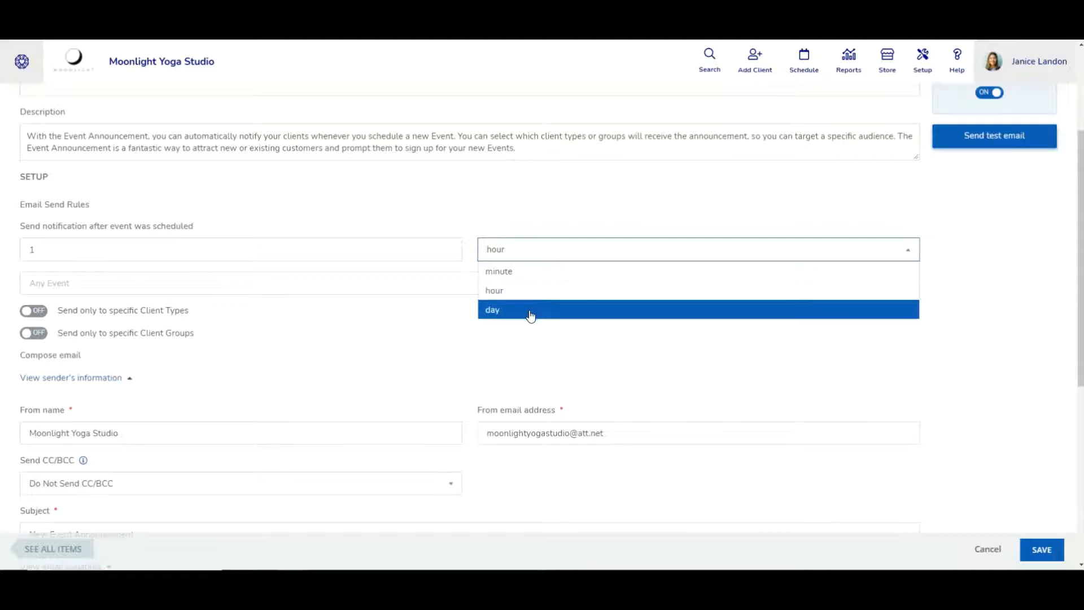
left_click(474, 350)
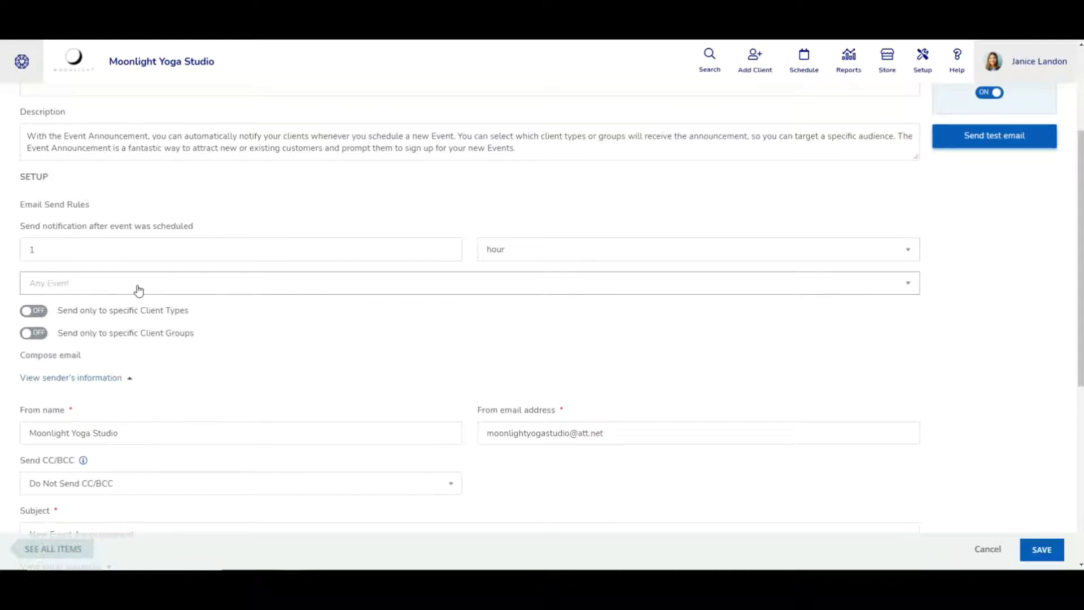
left_click(909, 285)
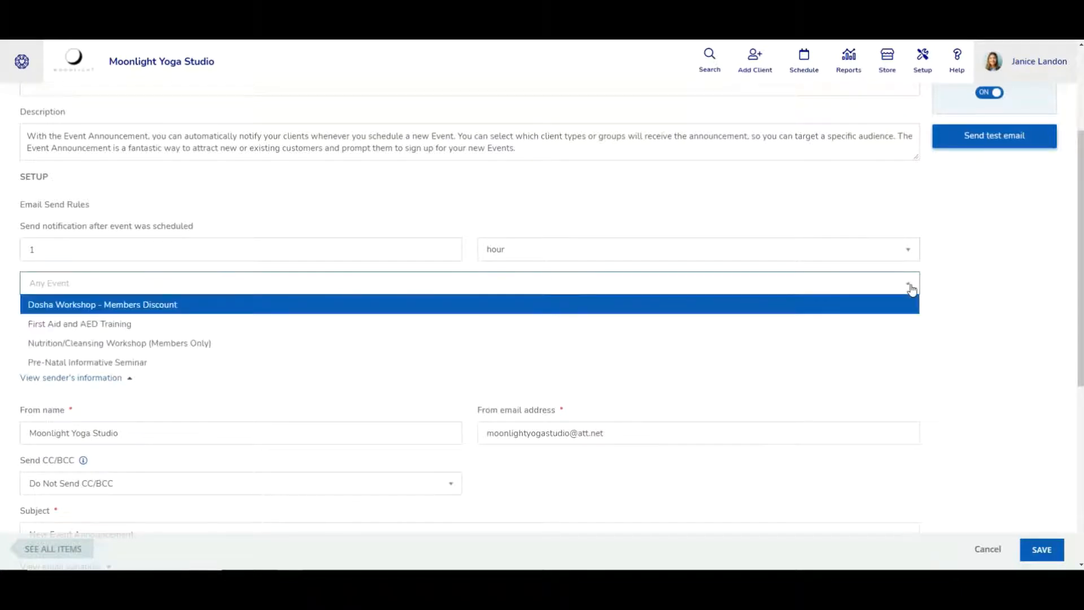
left_click(237, 328)
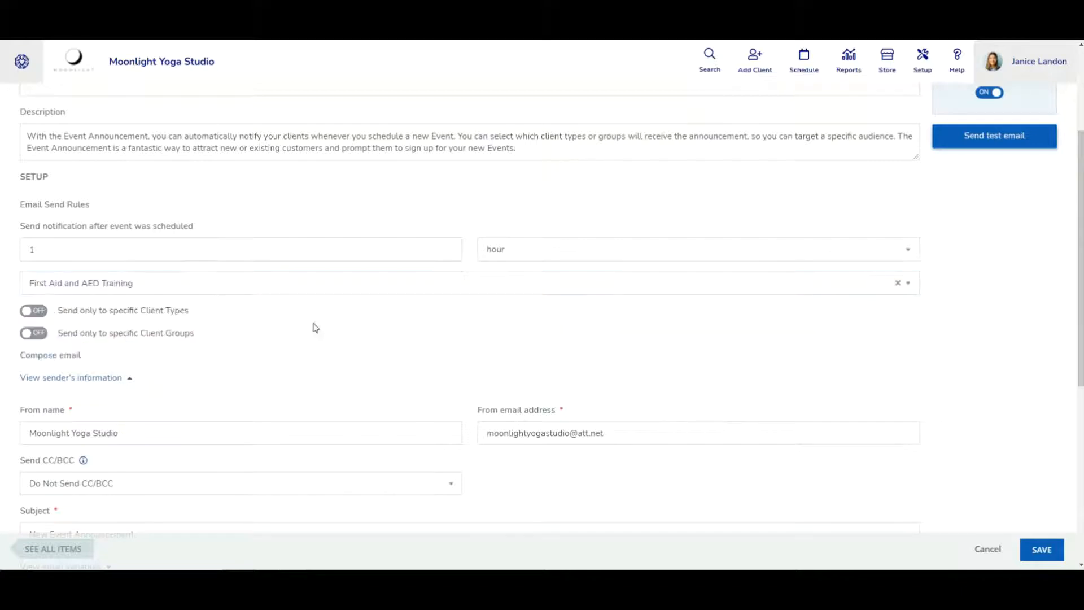
left_click(858, 289)
left_click(561, 342)
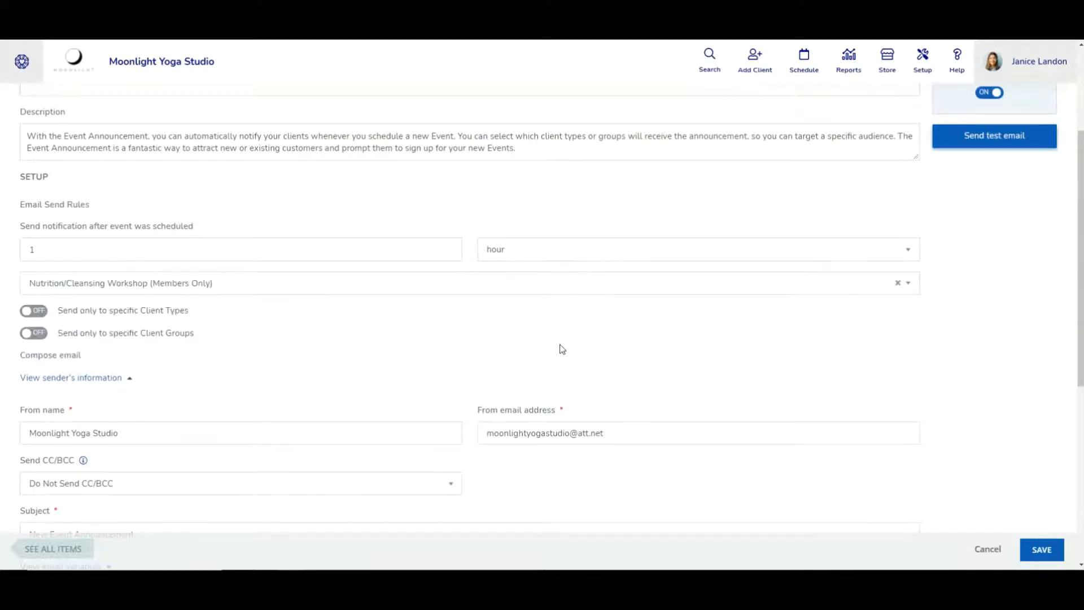
left_click(717, 289)
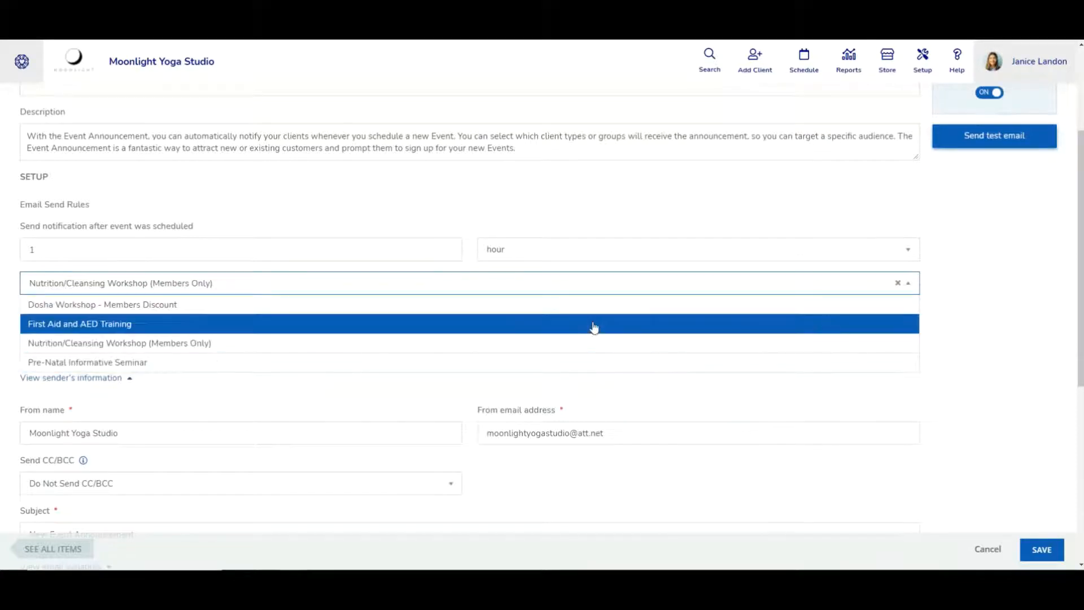
left_click(804, 391)
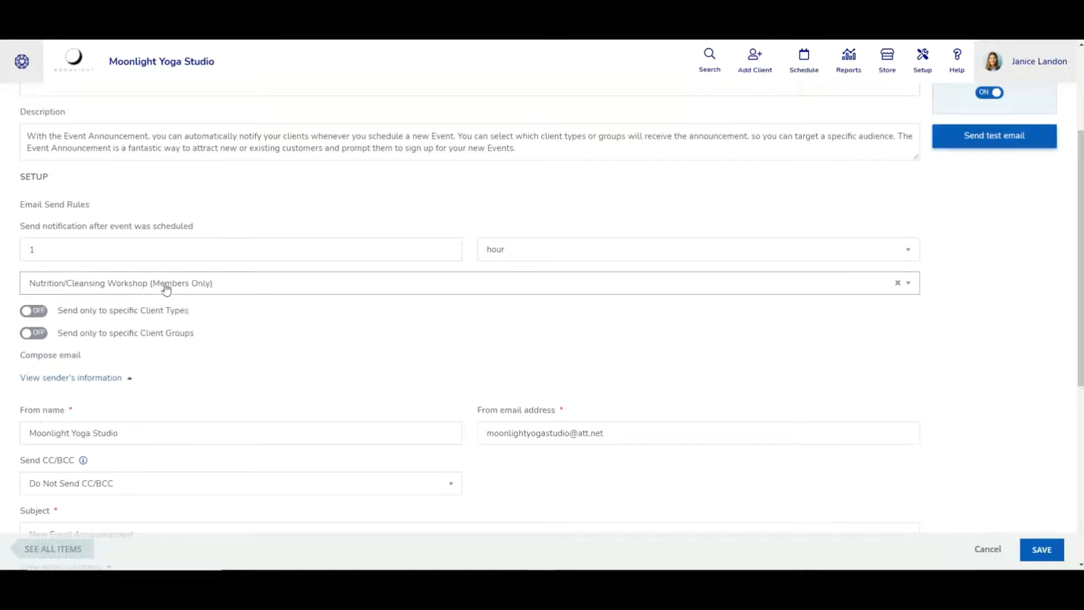
left_click(43, 315)
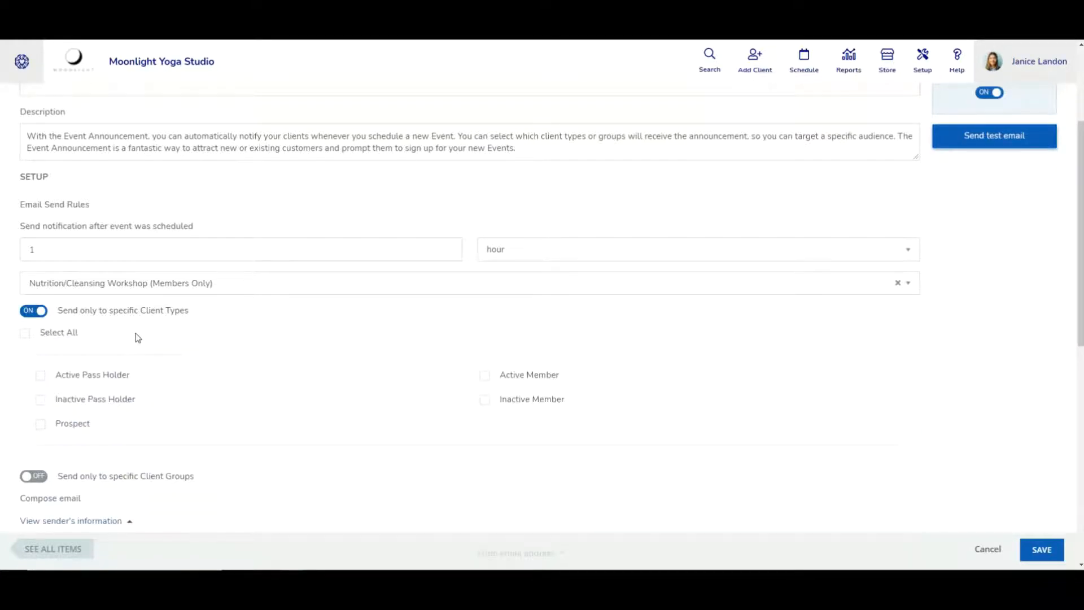
left_click(485, 377)
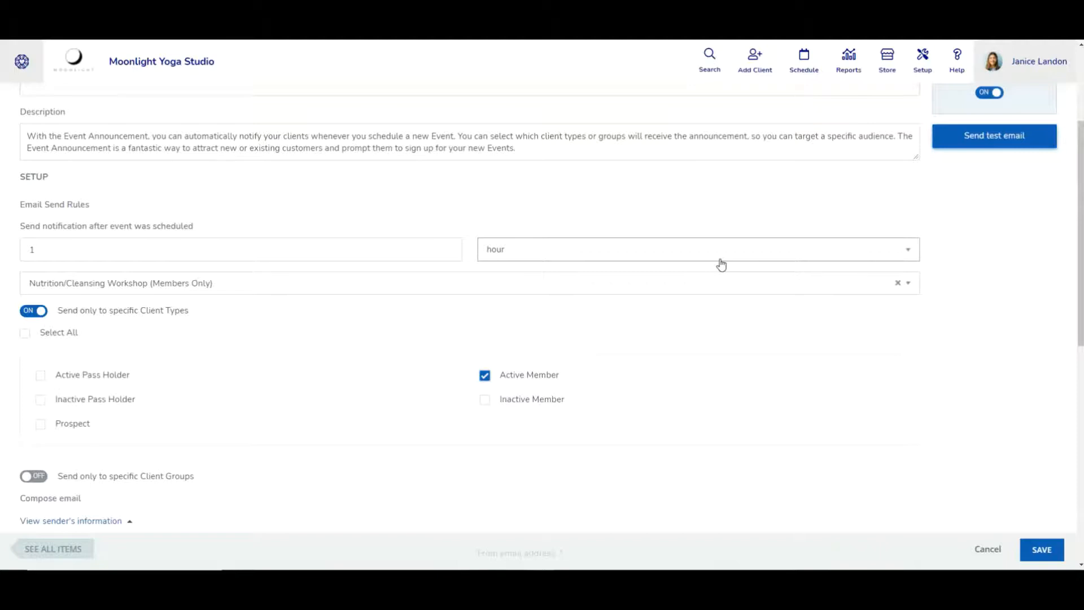
scroll(709, 266, "down", 2)
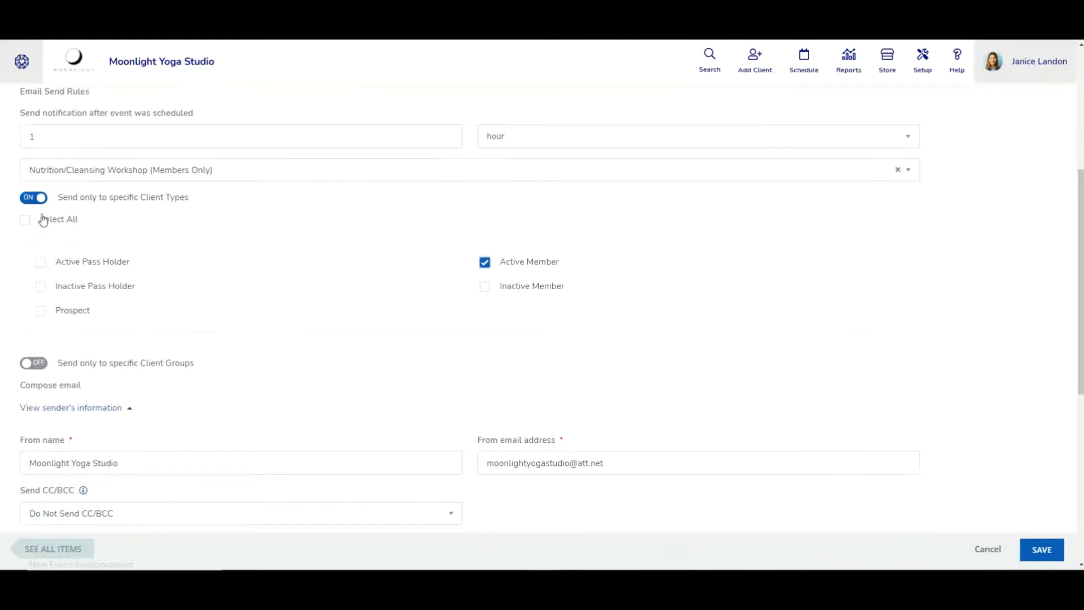
left_click(35, 198)
scroll(485, 305, "down", 3)
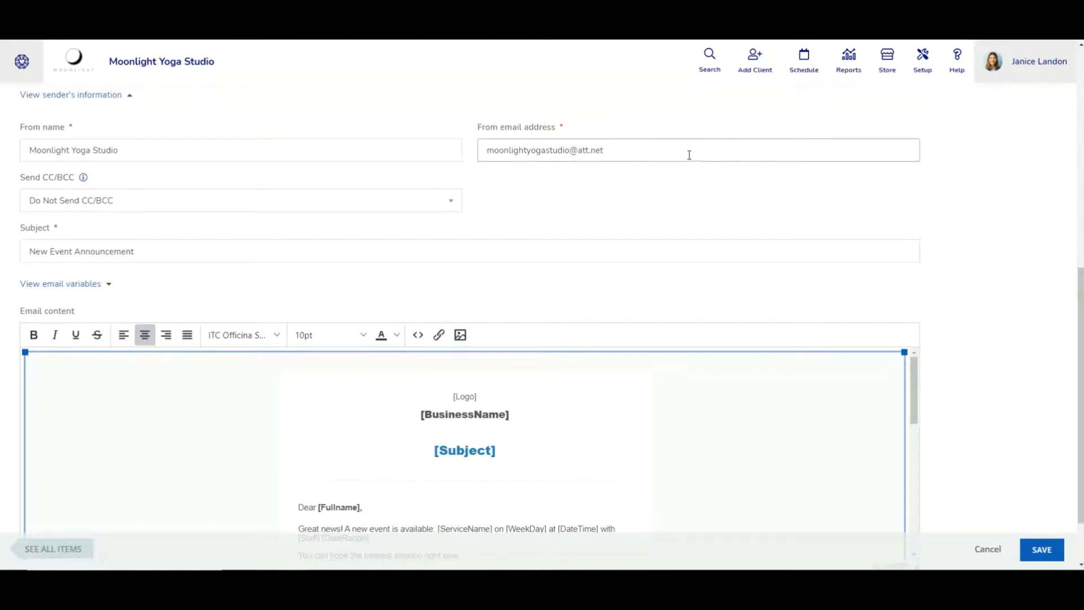
left_click(439, 206)
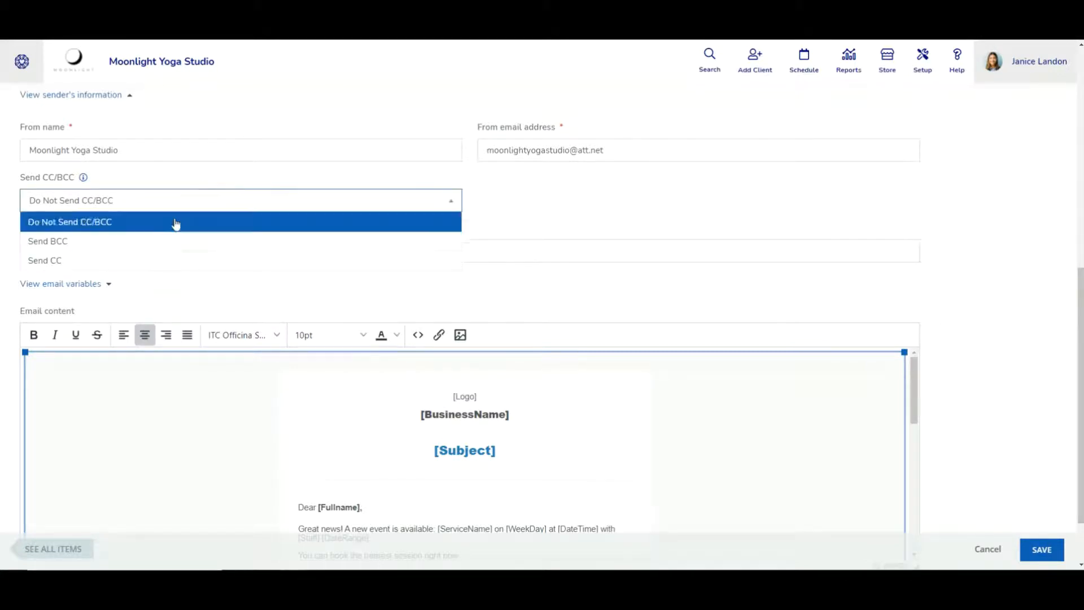
left_click(77, 263)
left_click(599, 199)
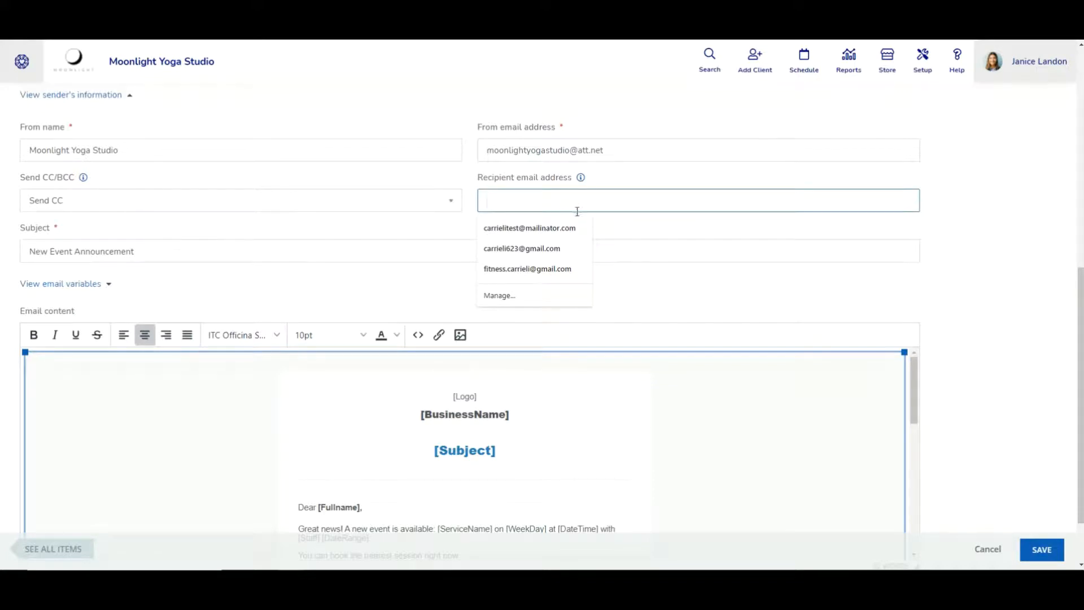
left_click(570, 229)
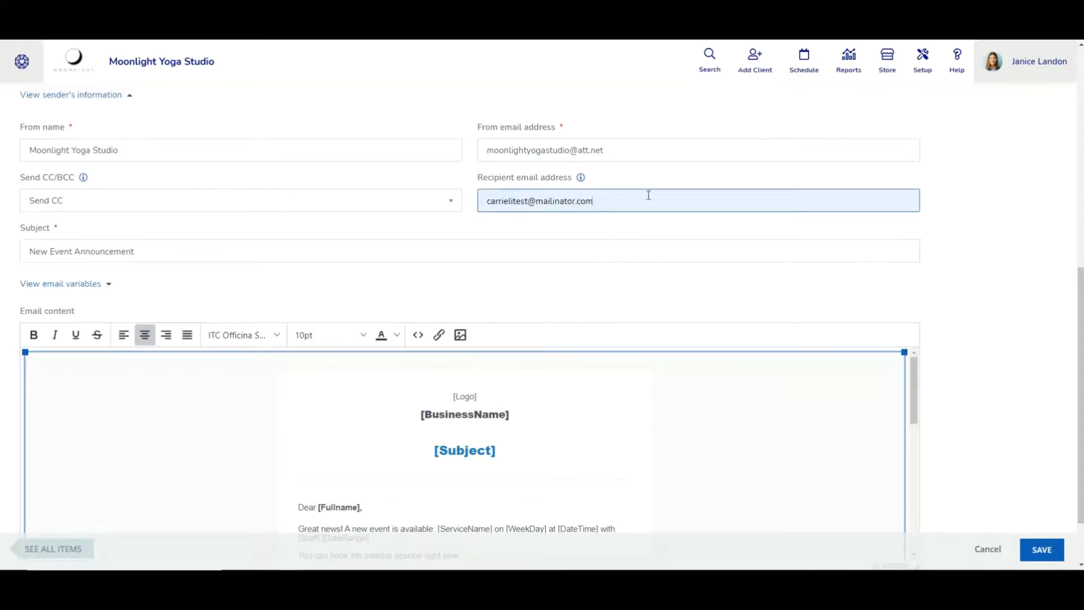
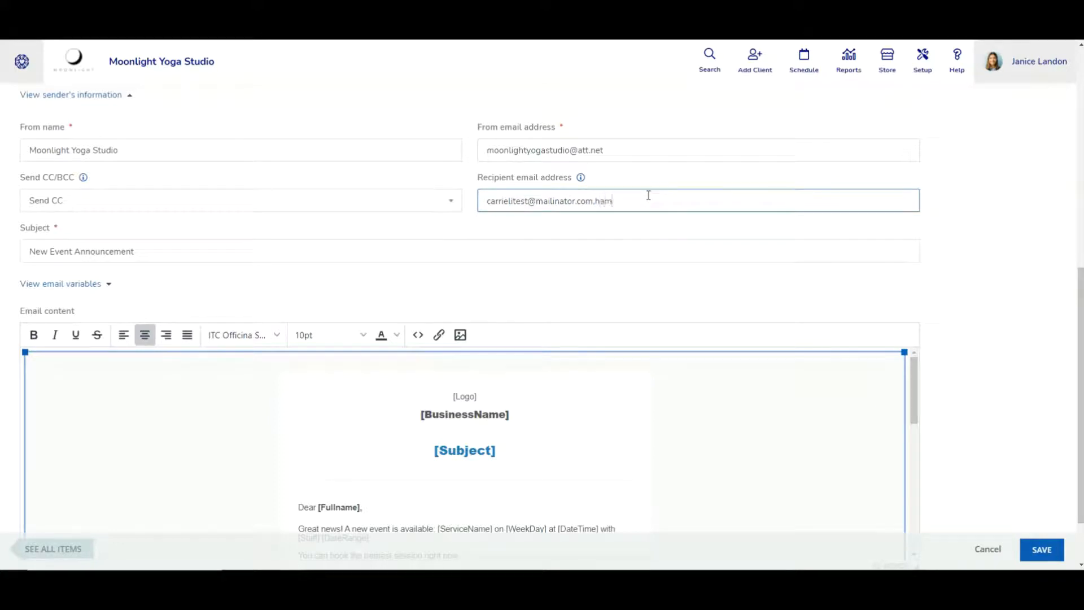
key("ctrl+a")
key("BackSpace")
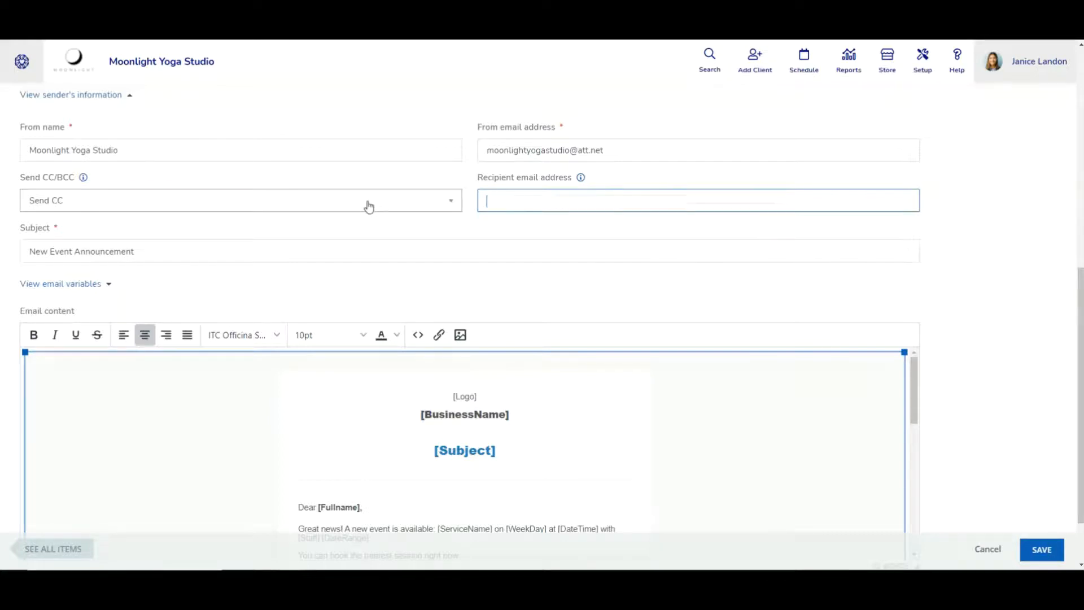
left_click(360, 203)
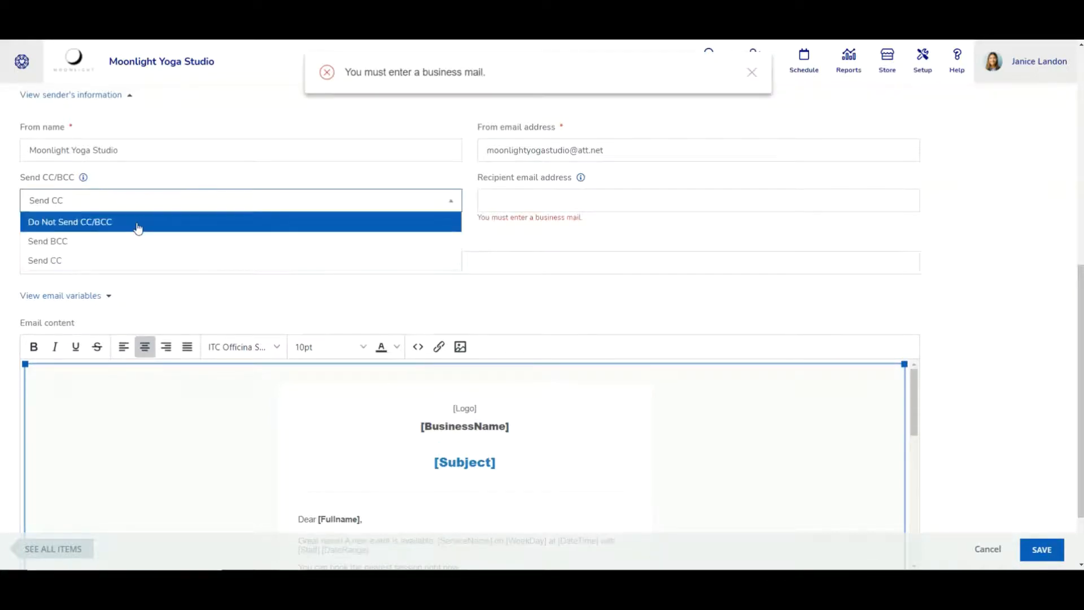
left_click(138, 226)
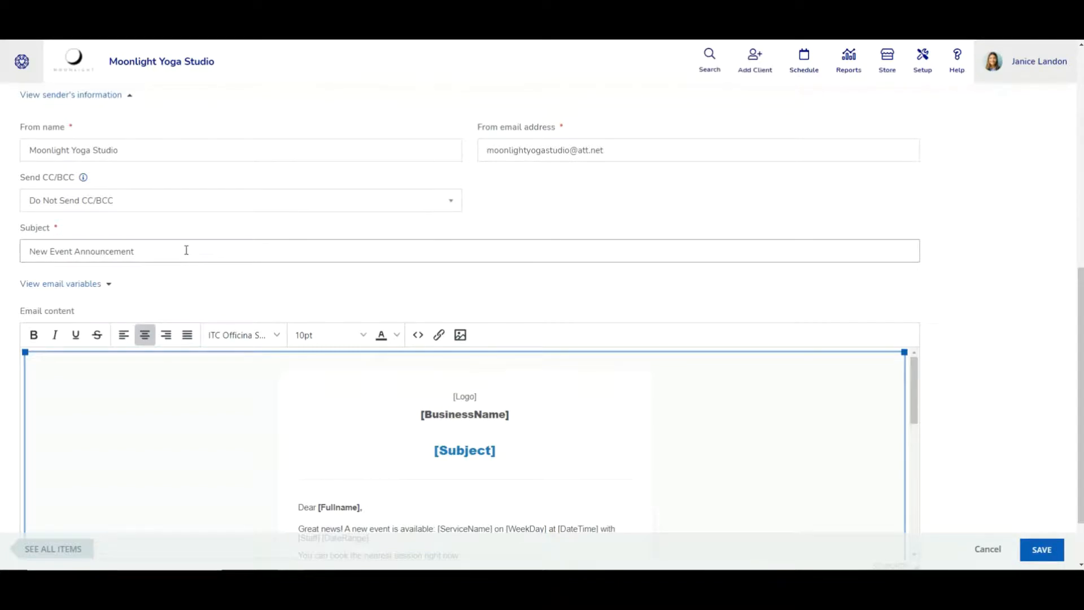
Replace the subject 'New Event Announcement' with 'New Nutrition/Cleansing Workshop'
triple_click(165, 252)
scroll(396, 246, "up", 2)
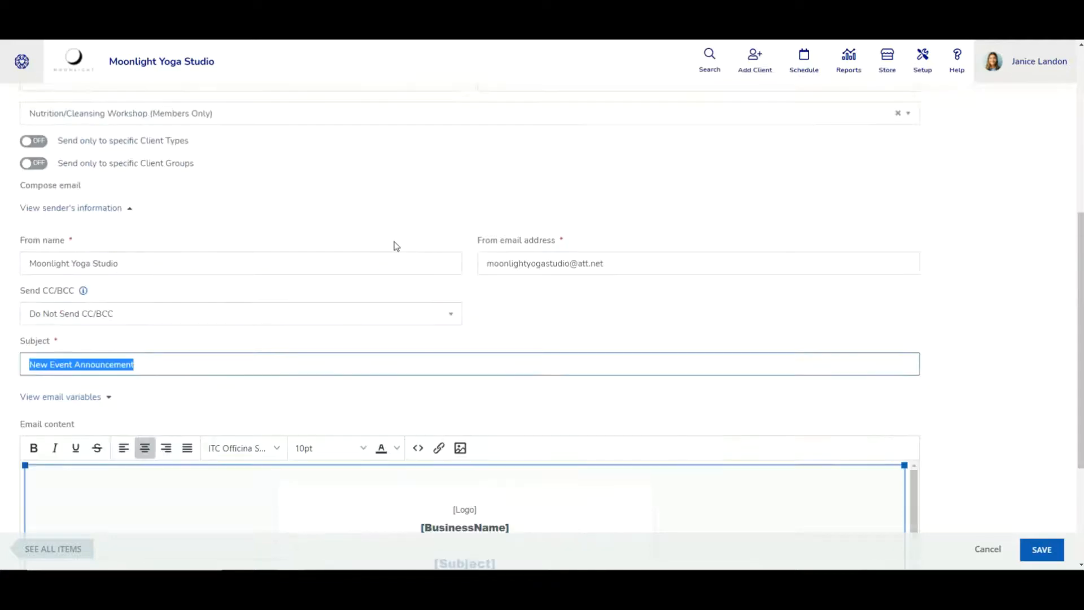
type("New Nu")
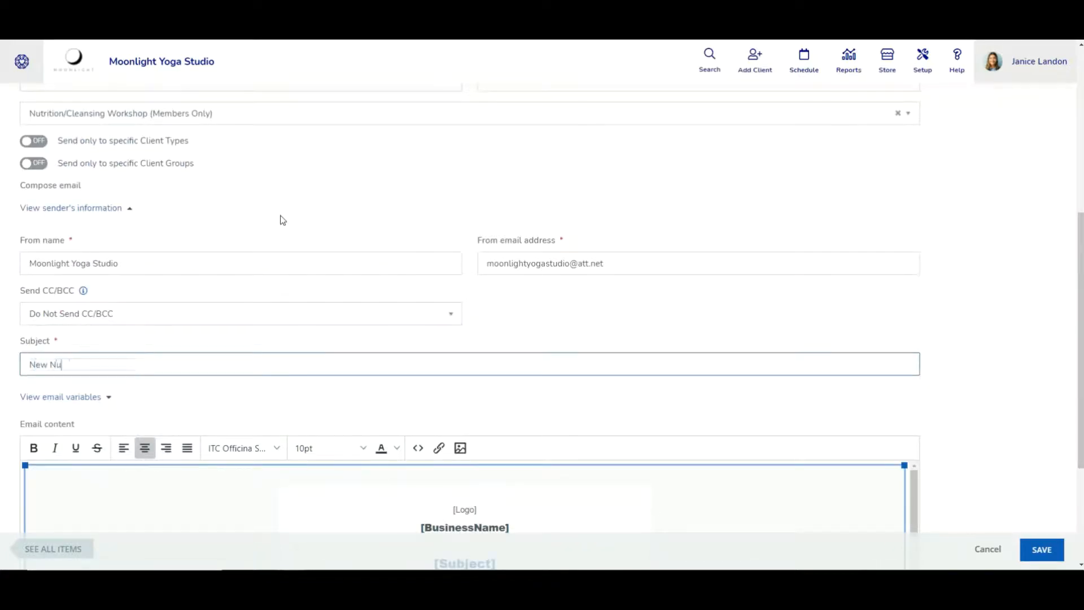
type("trition/Cleansing Workshop!")
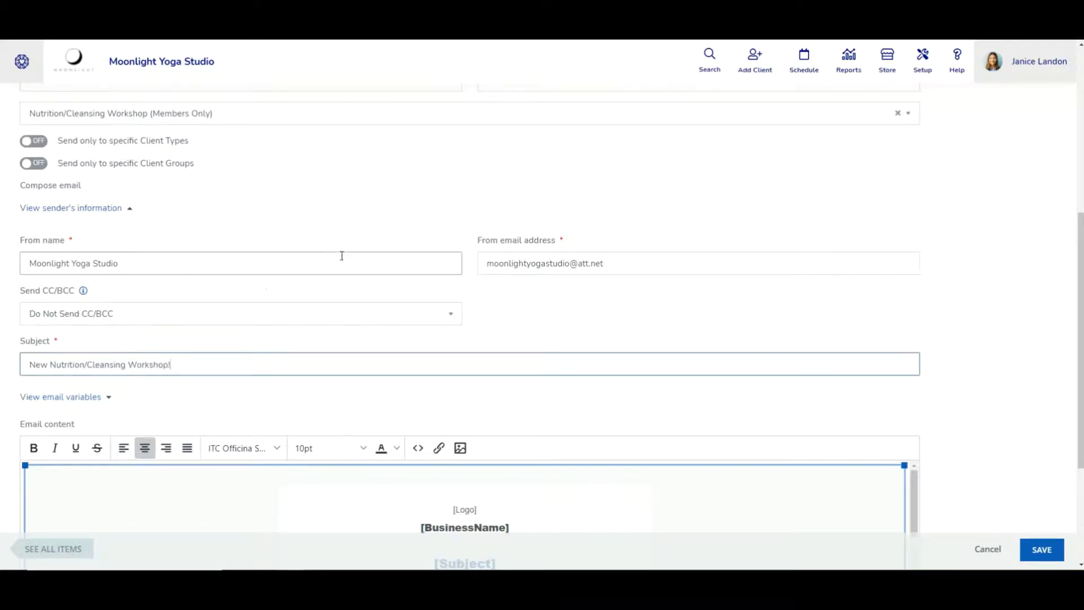
scroll(271, 266, "down", 1)
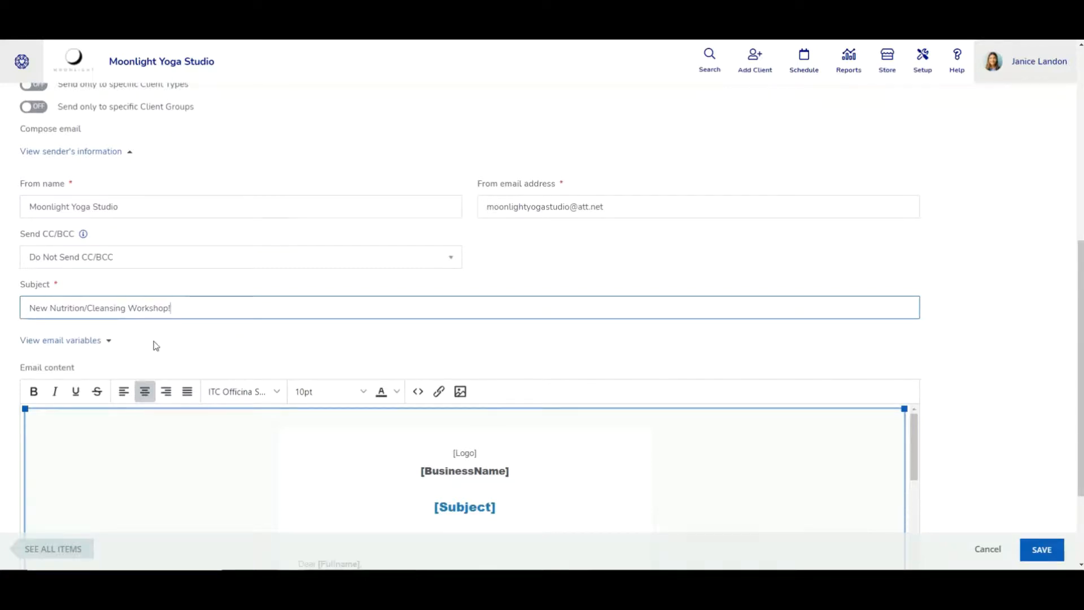
scroll(156, 339, "down", 1)
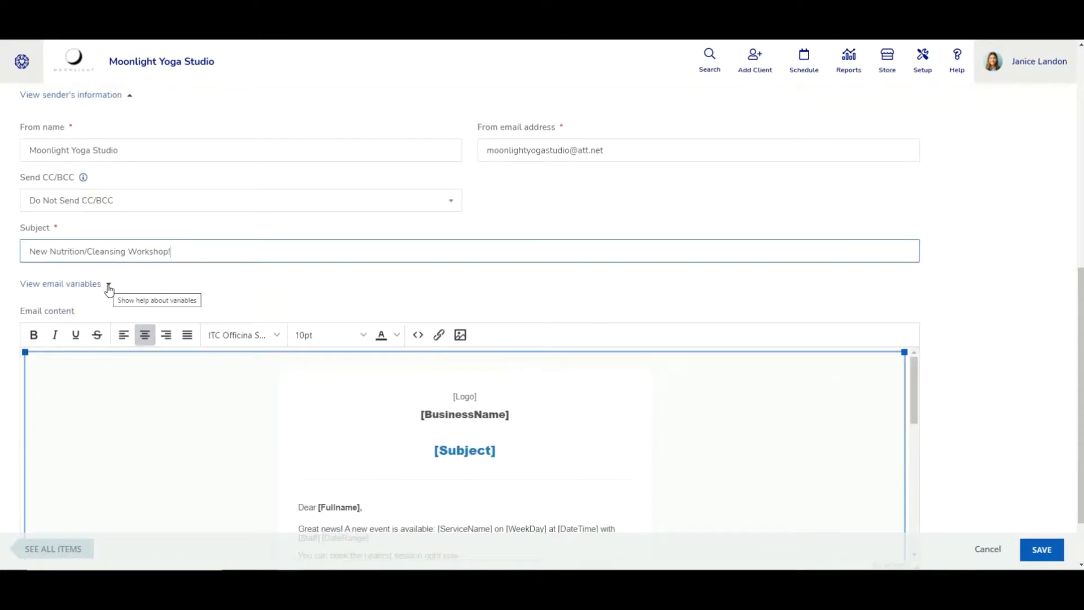
Show the email variables table and copy [CurrentdateLong] to the clipboard
left_click(108, 286)
scroll(129, 324, "down", 3)
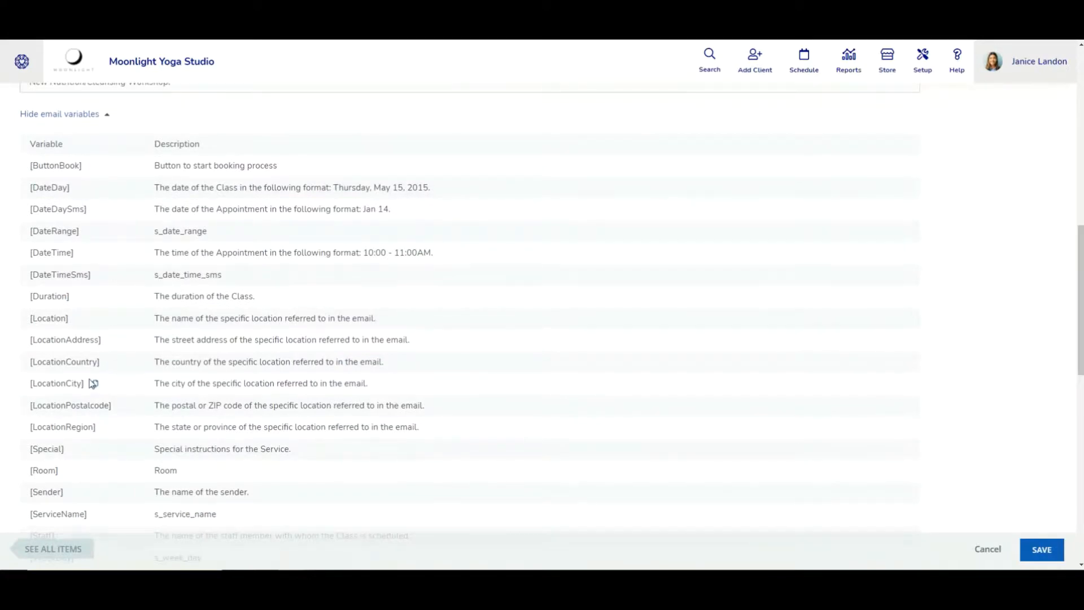
scroll(93, 383, "down", 4)
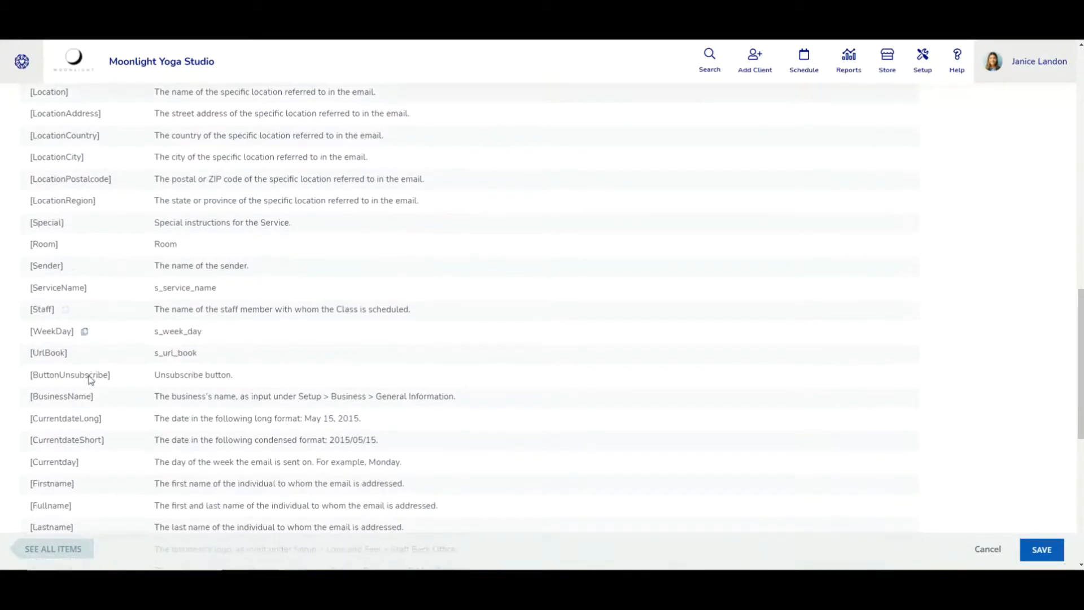
scroll(91, 380, "down", 1)
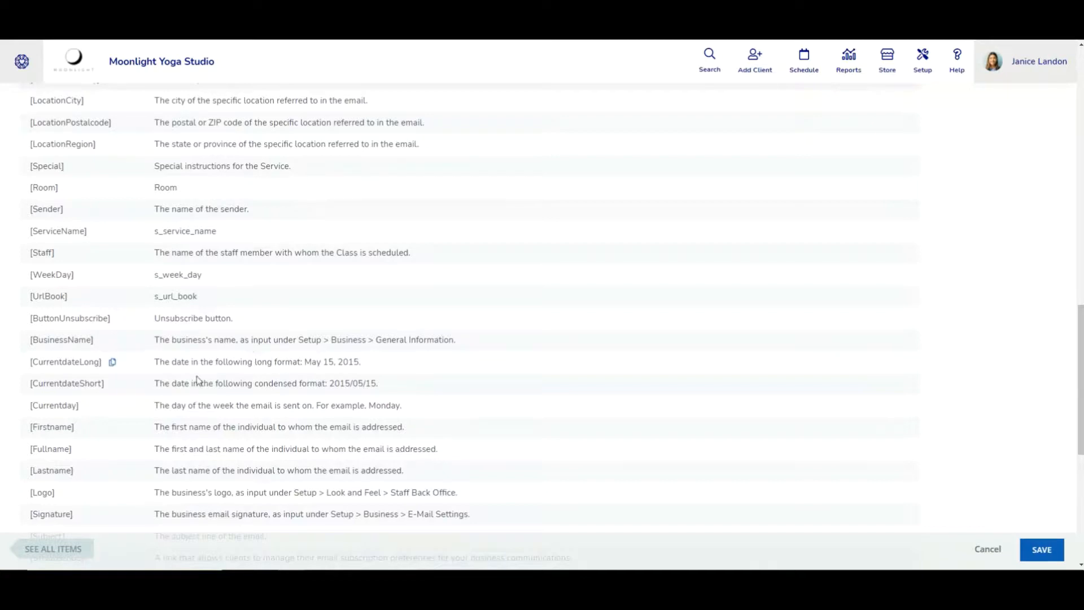
left_click(111, 363)
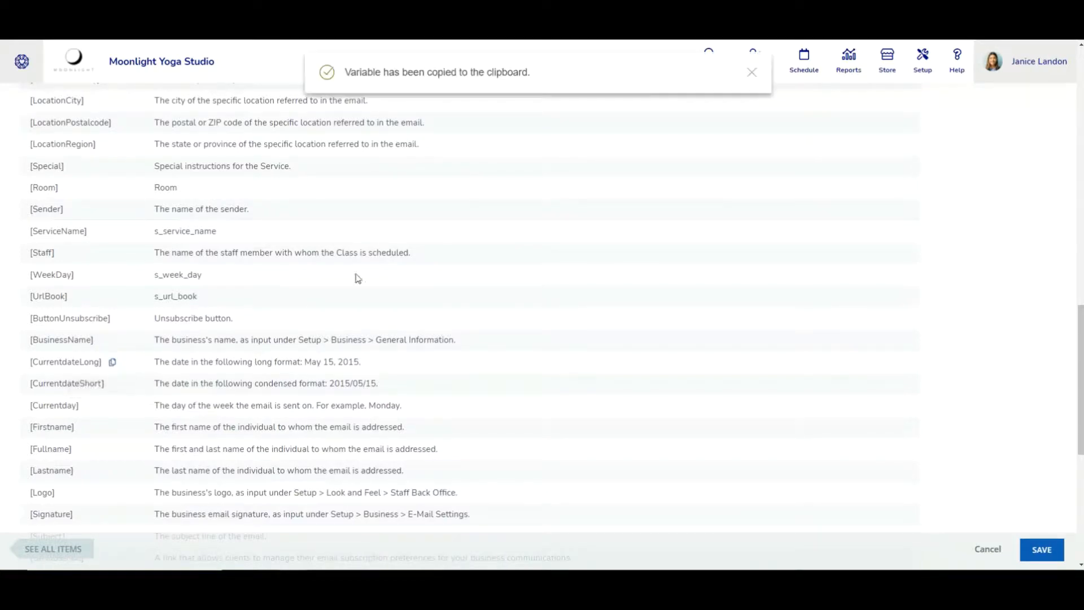
scroll(362, 282, "down", 4)
scroll(365, 288, "down", 3)
scroll(418, 361, "down", 2)
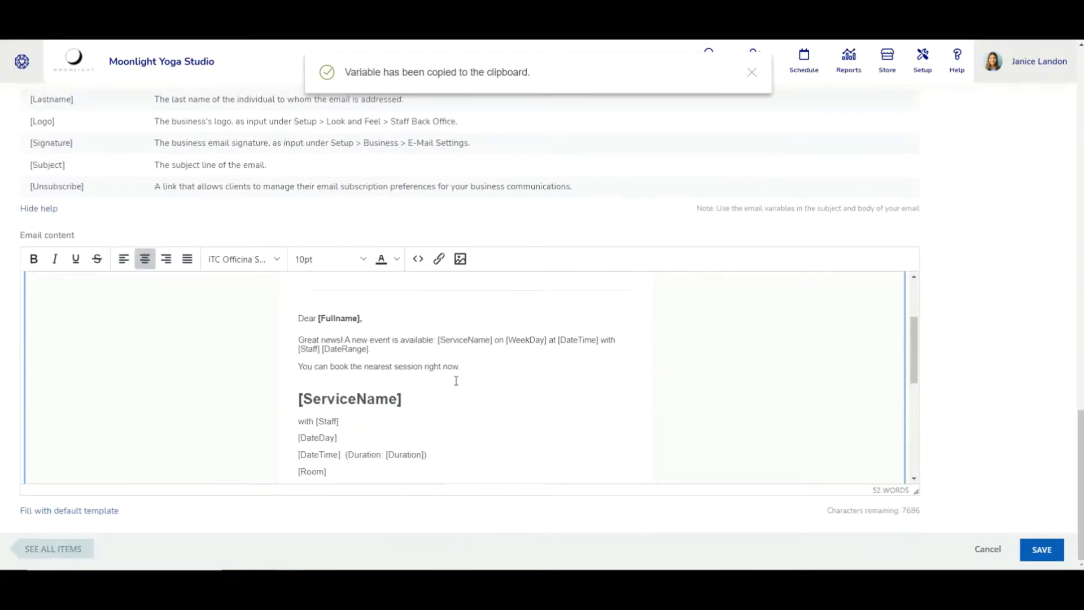
left_click(488, 367)
key("ctrl+v")
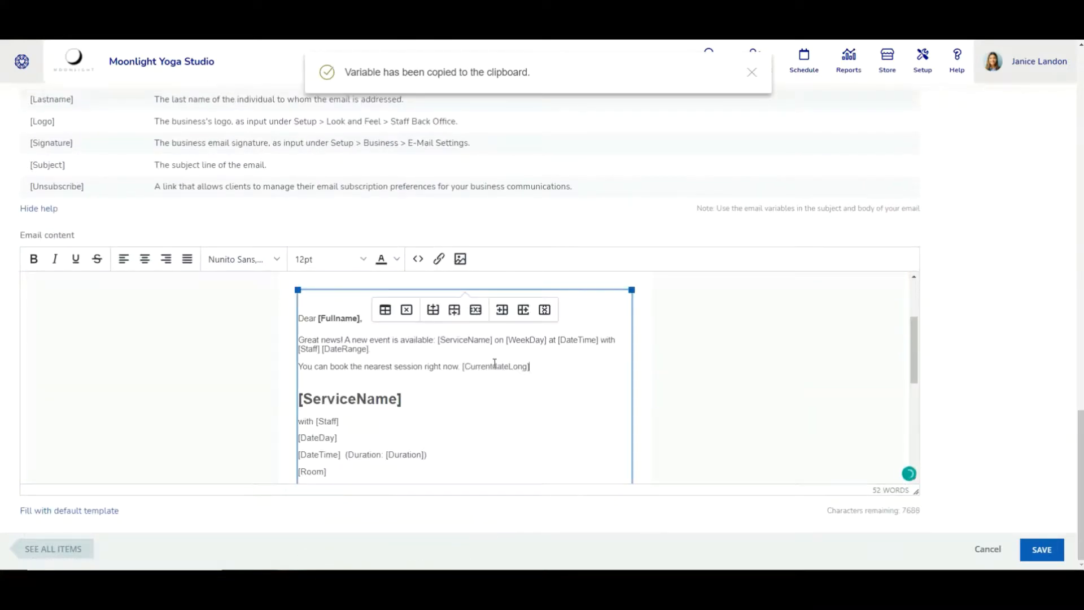
left_click_drag(528, 366, 462, 366)
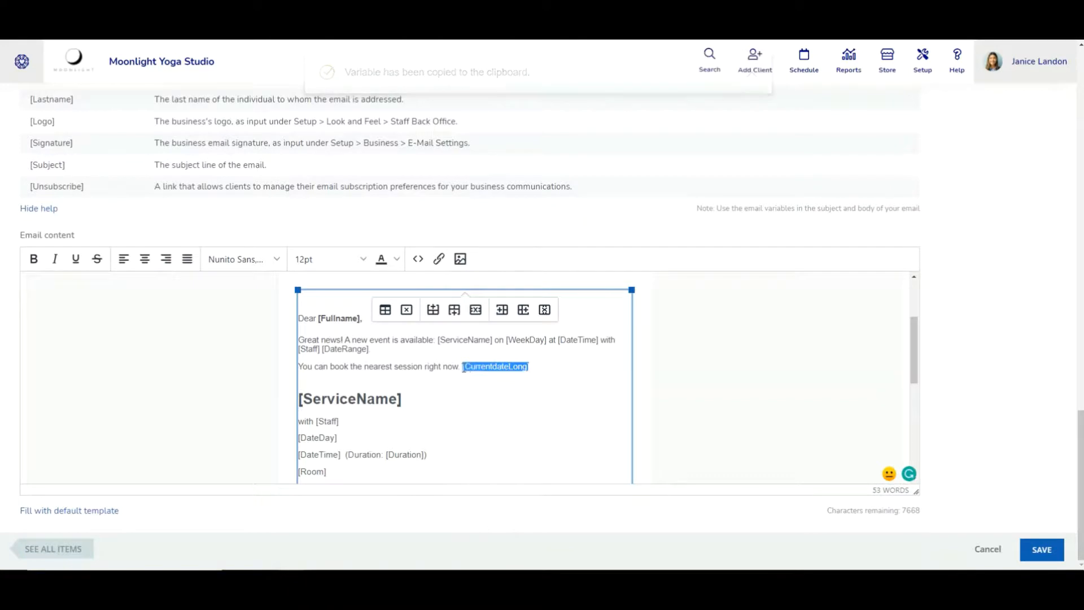
key("BackSpace")
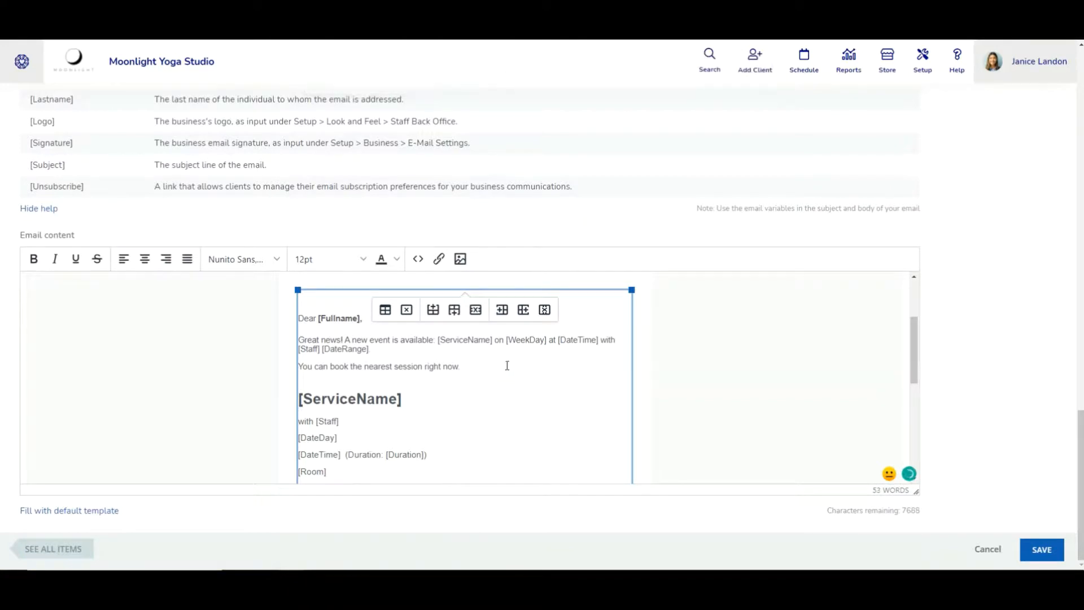
scroll(515, 430, "up", 2)
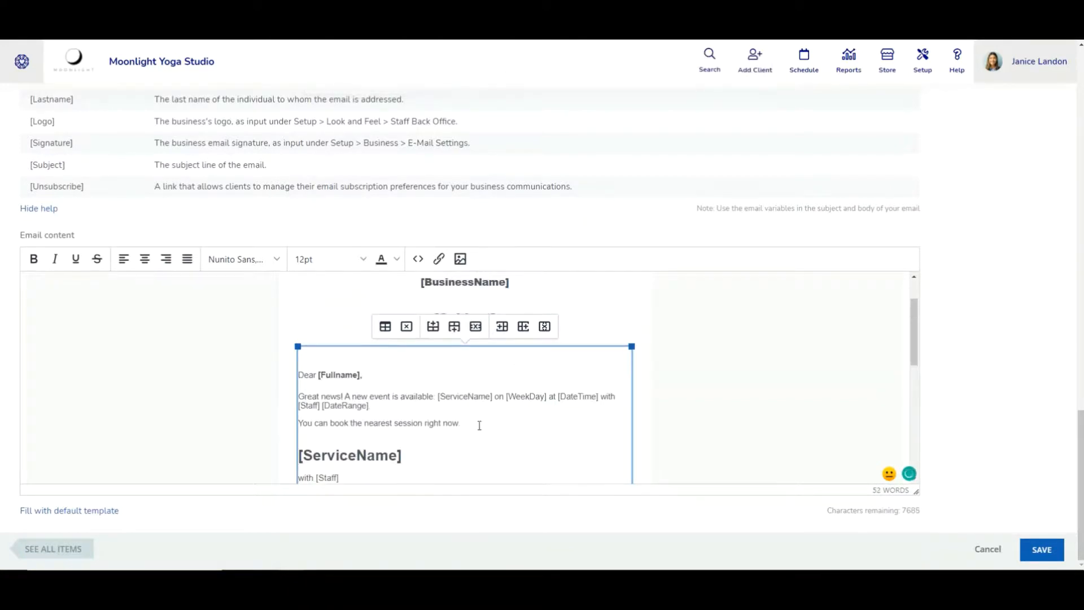
scroll(500, 418, "down", 1)
scroll(501, 418, "down", 10)
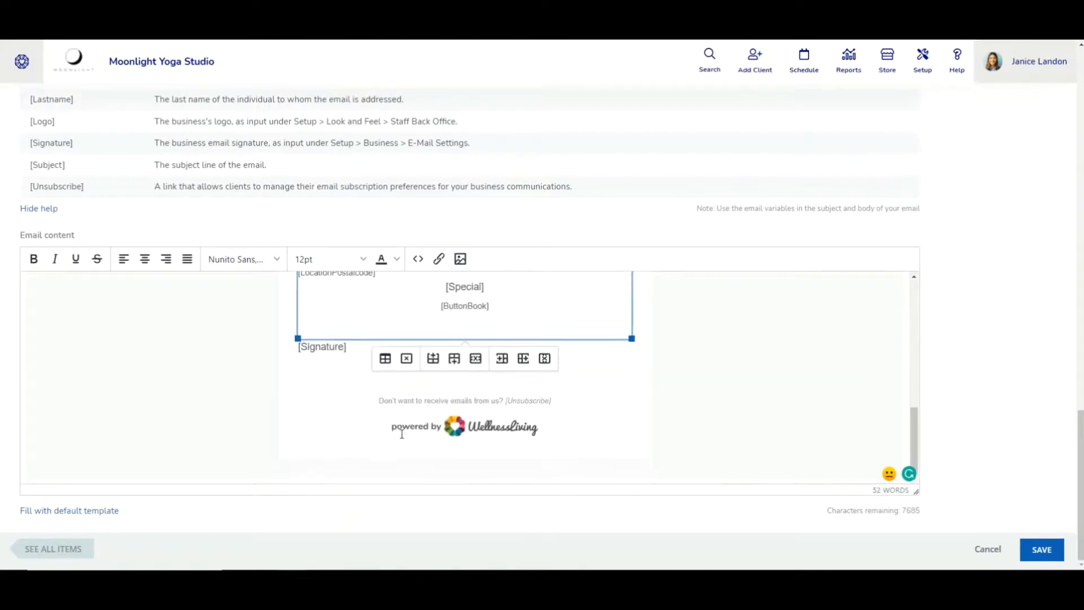
Save the announcement template and find its entry under Event Announcement in Automated Marketing
left_click(1041, 549)
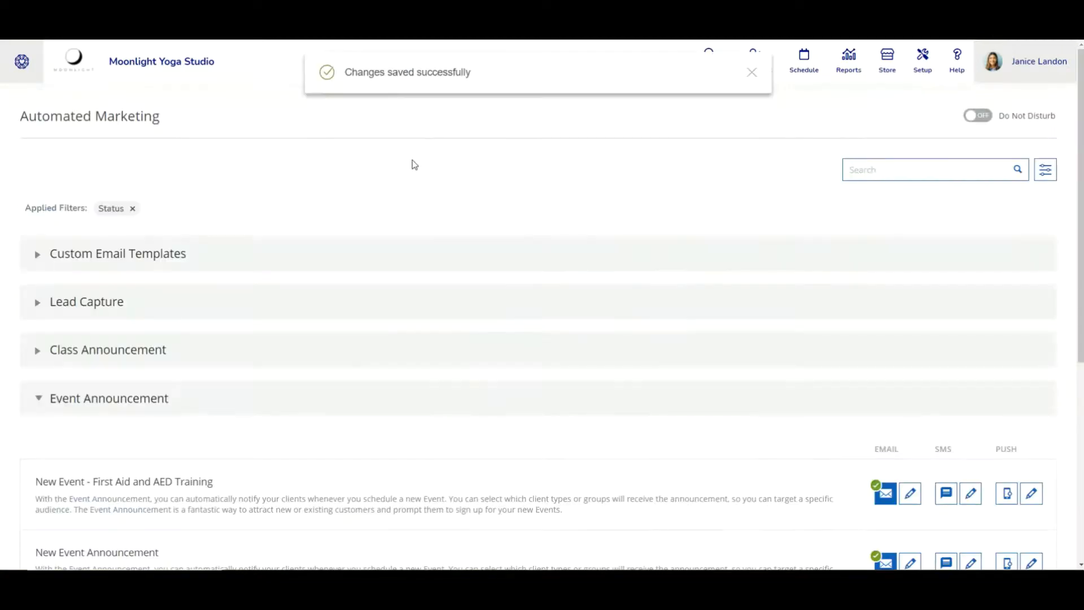
scroll(416, 165, "down", 3)
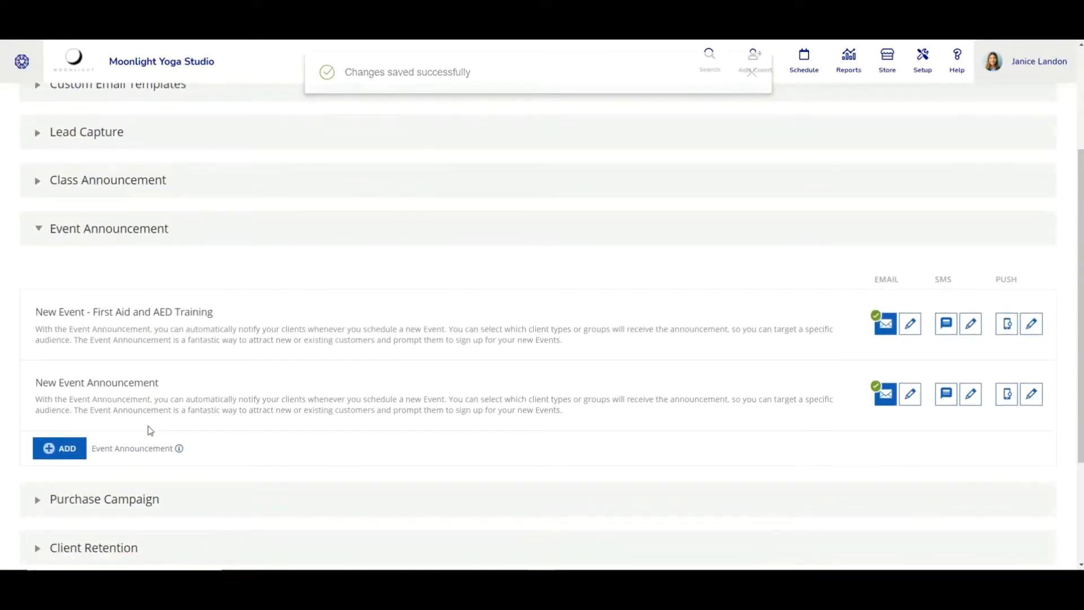
left_click_drag(48, 312, 605, 342)
left_click(605, 343)
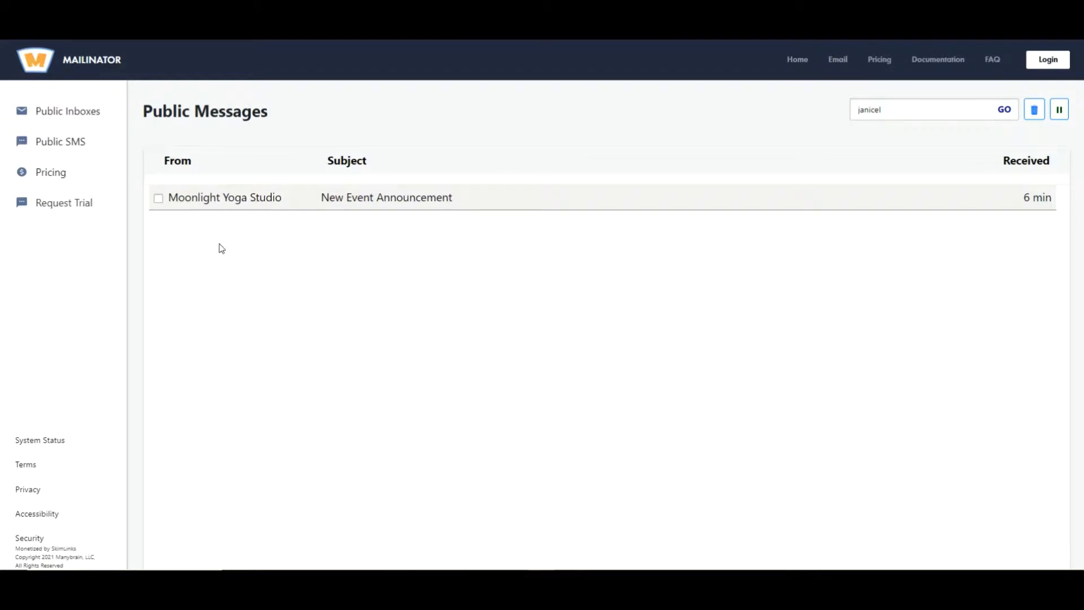
left_click(228, 208)
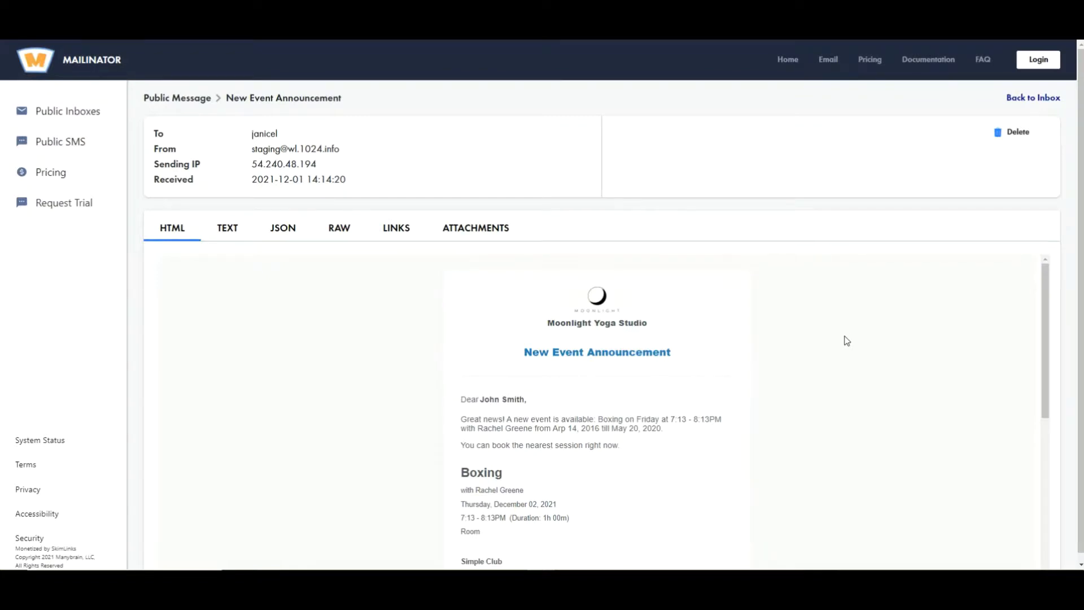
scroll(585, 313, "down", 1)
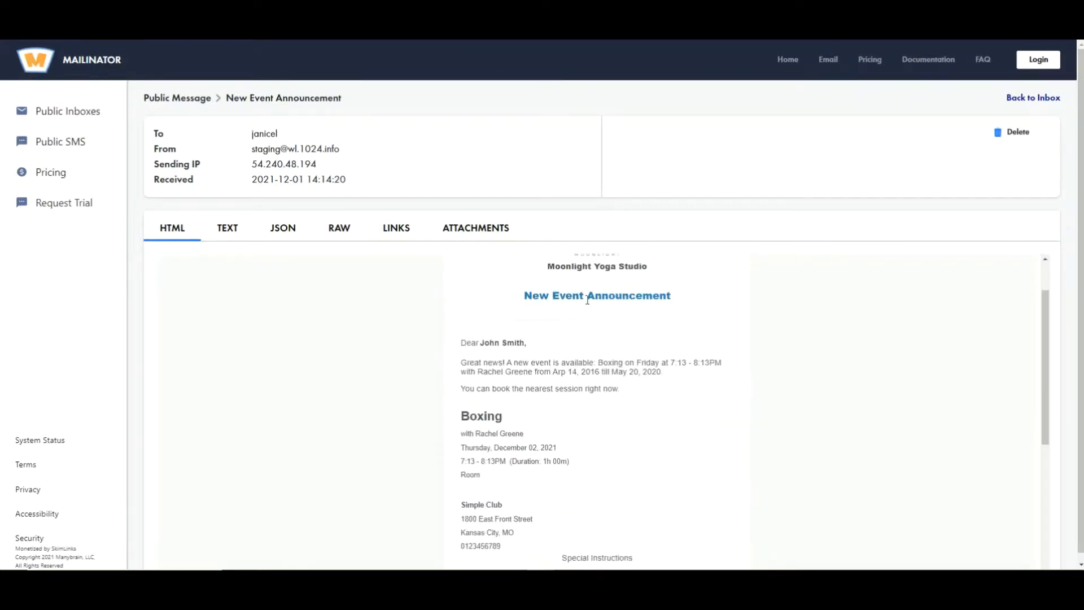
scroll(625, 321, "down", 1)
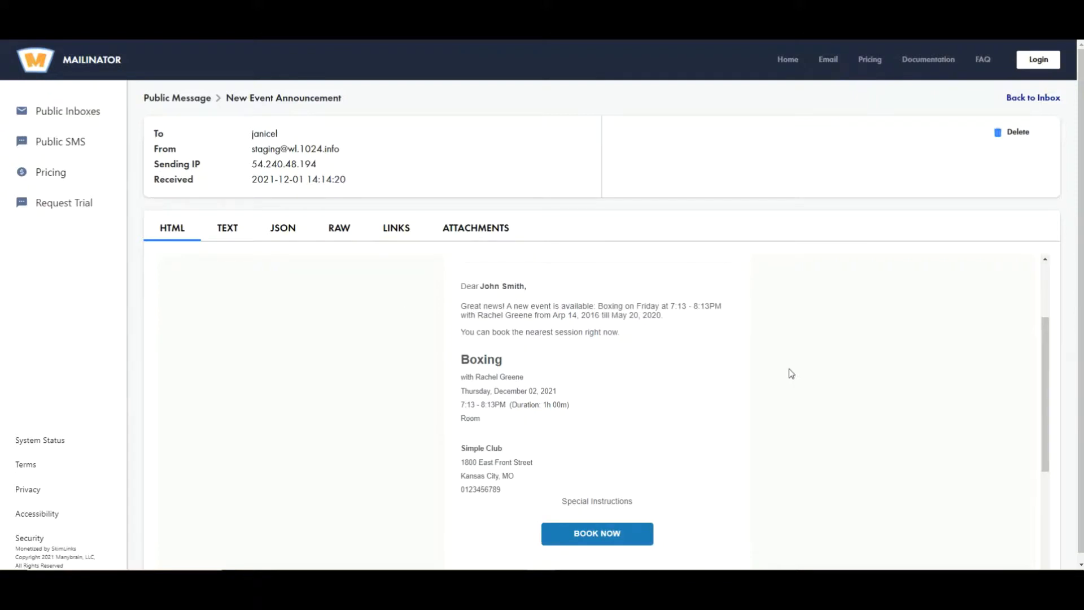
scroll(671, 479, "down", 1)
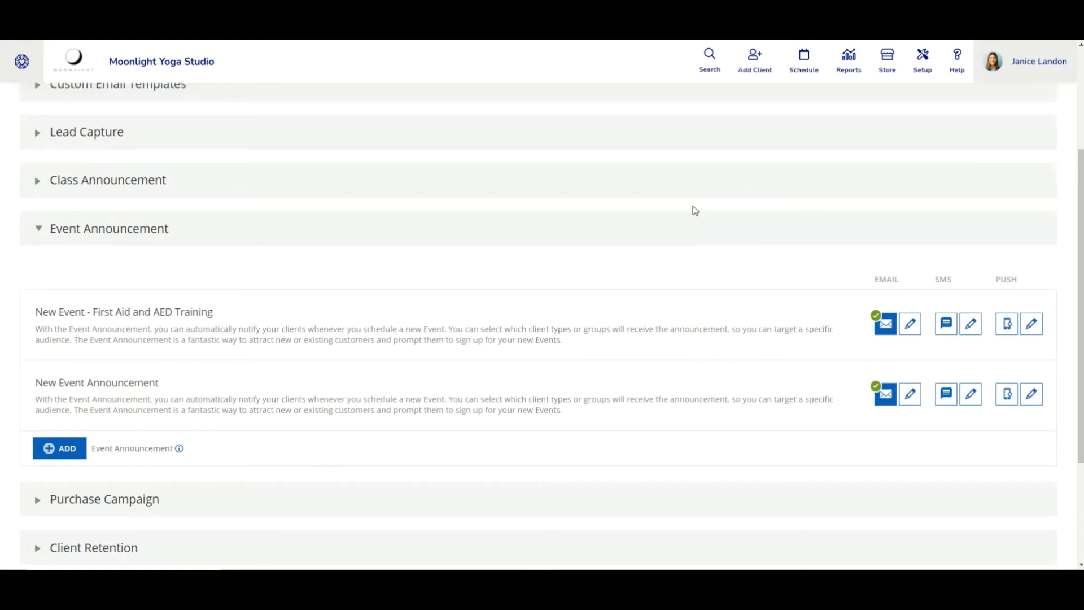
Go to Setup, expand the Business group and choose E-Mail Settings
left_click(923, 67)
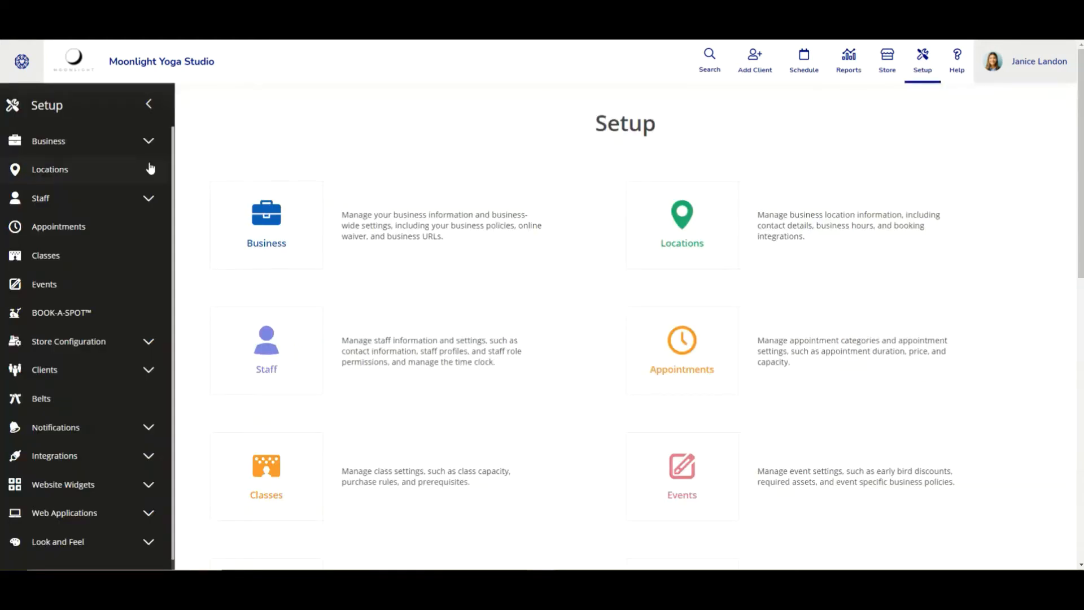
left_click(149, 144)
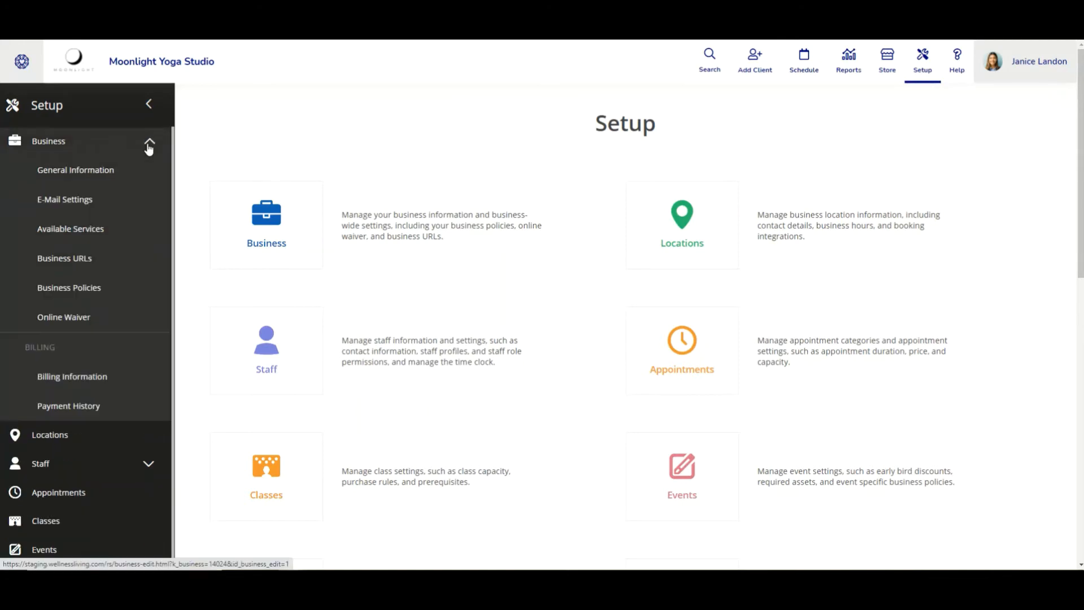
left_click(85, 203)
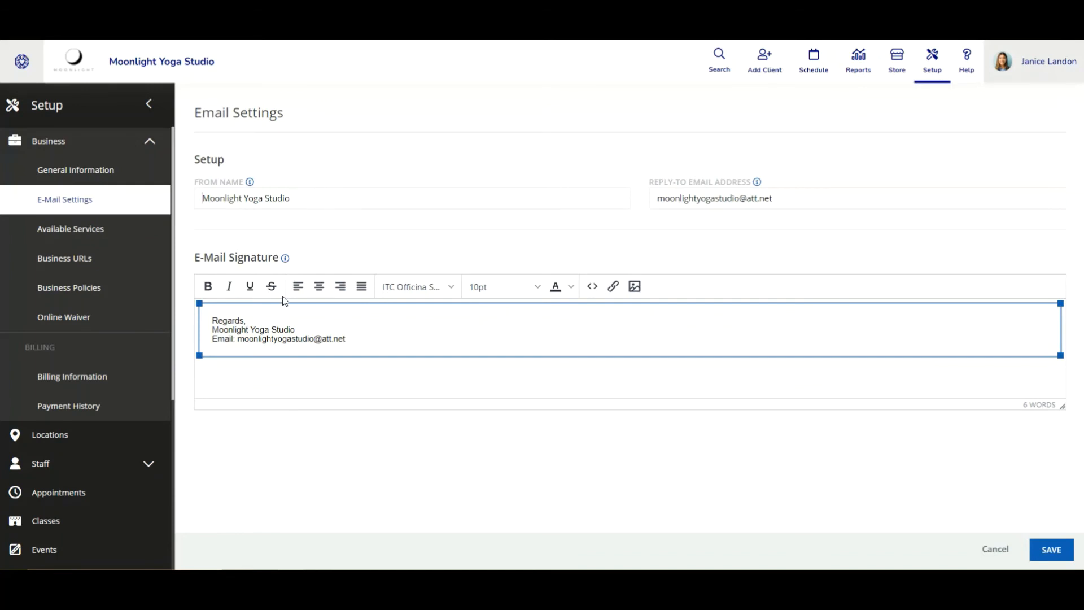
Save the business Email Settings with the Moonlight Yoga Studio From Name and Regards signature
left_click(1046, 558)
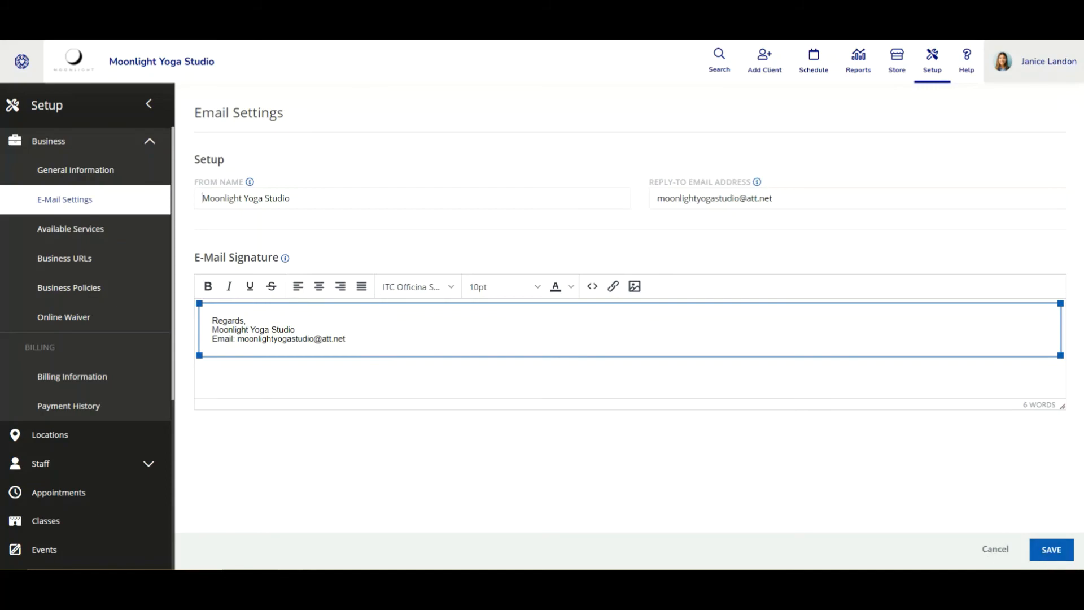